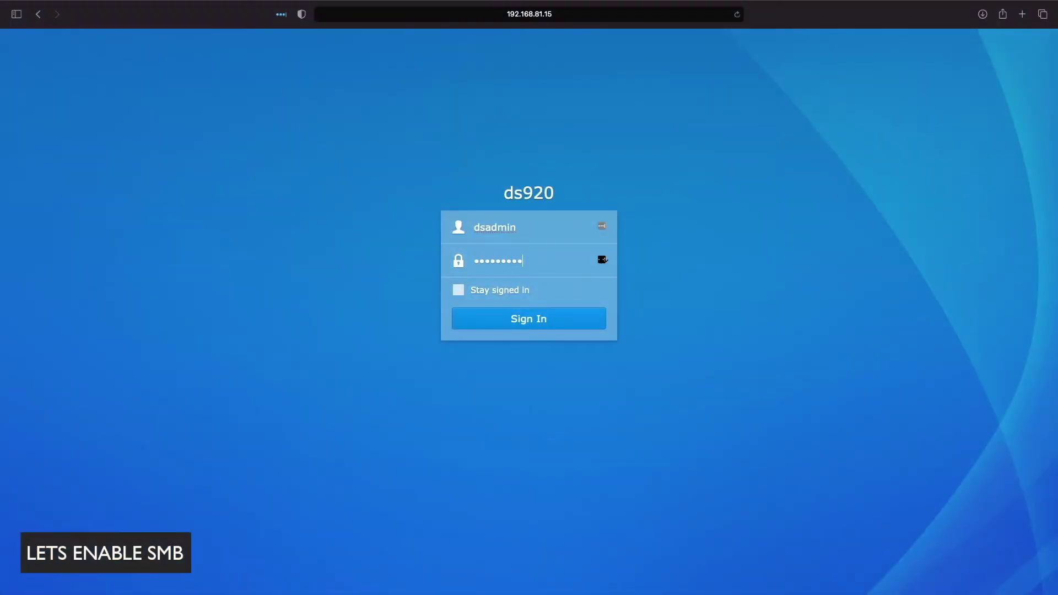
# Sign in to the ds920 NAS with the entered administrator credentials.
pyautogui.click(531, 321)
# Open Control Panel's File Services settings, with SMB enabled in workgroup WORKGROUP.
pyautogui.click(51, 154)
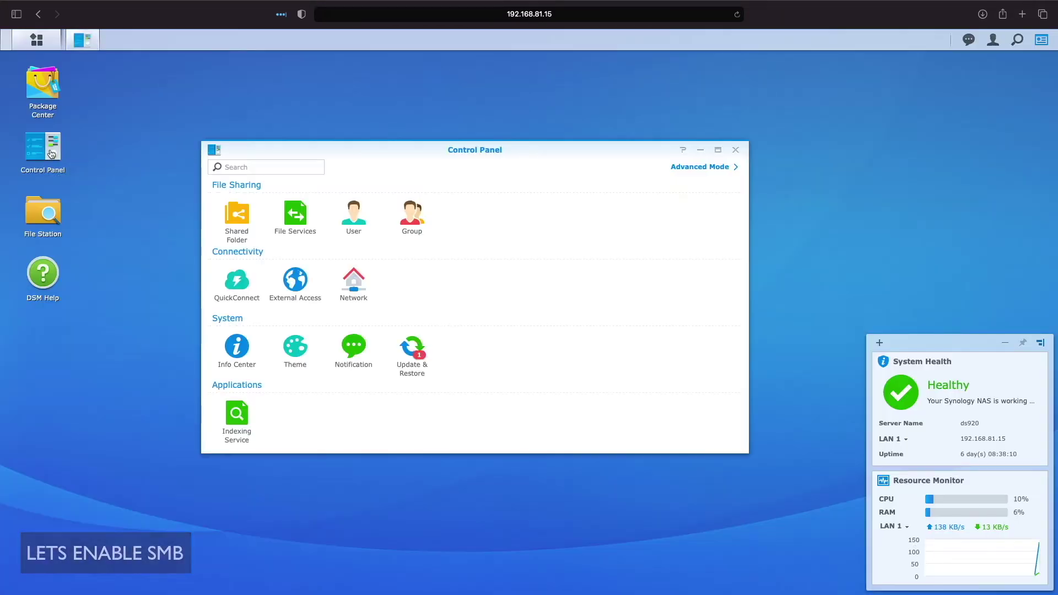
pyautogui.click(291, 221)
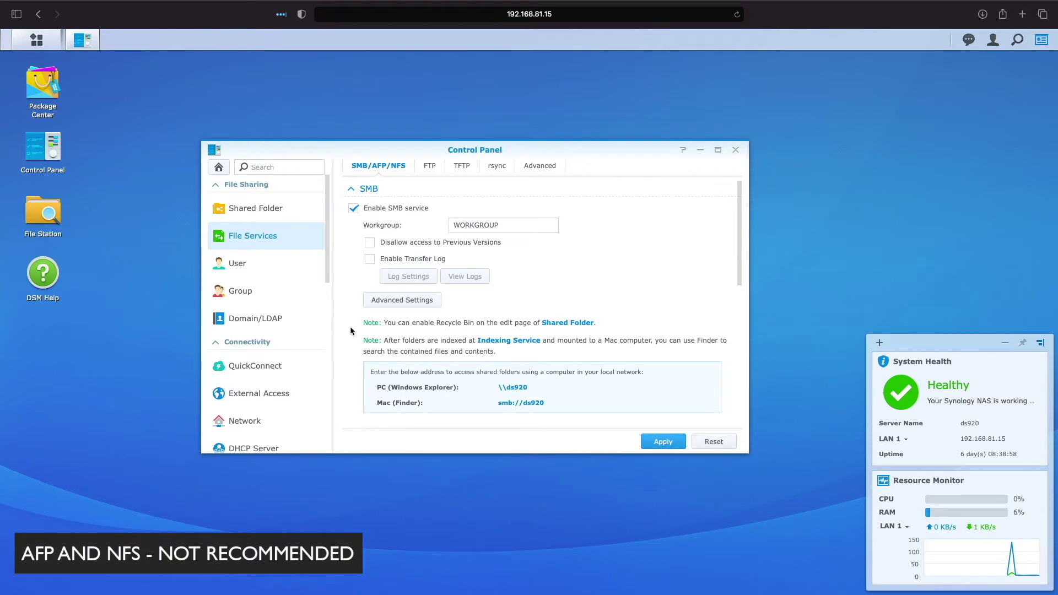
pyautogui.scroll(-1, 350, 331)
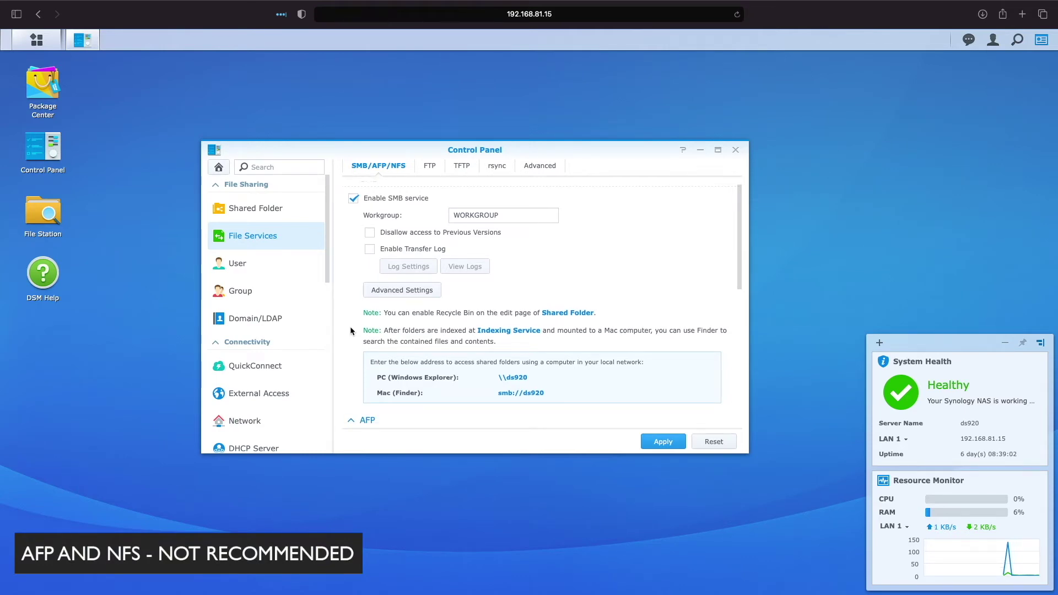
pyautogui.scroll(-2, 351, 330)
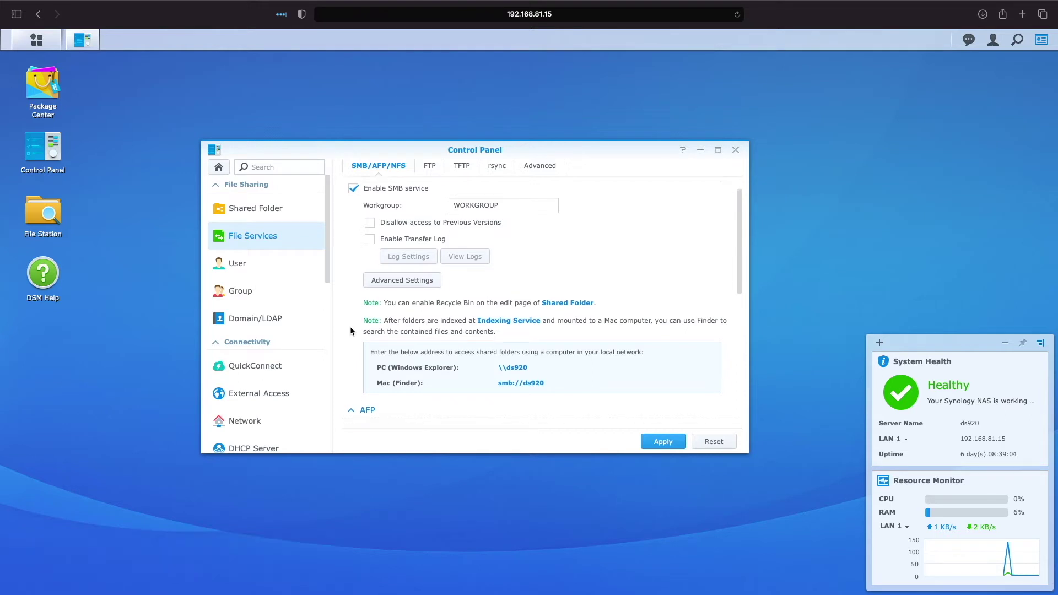
pyautogui.scroll(-6, 350, 330)
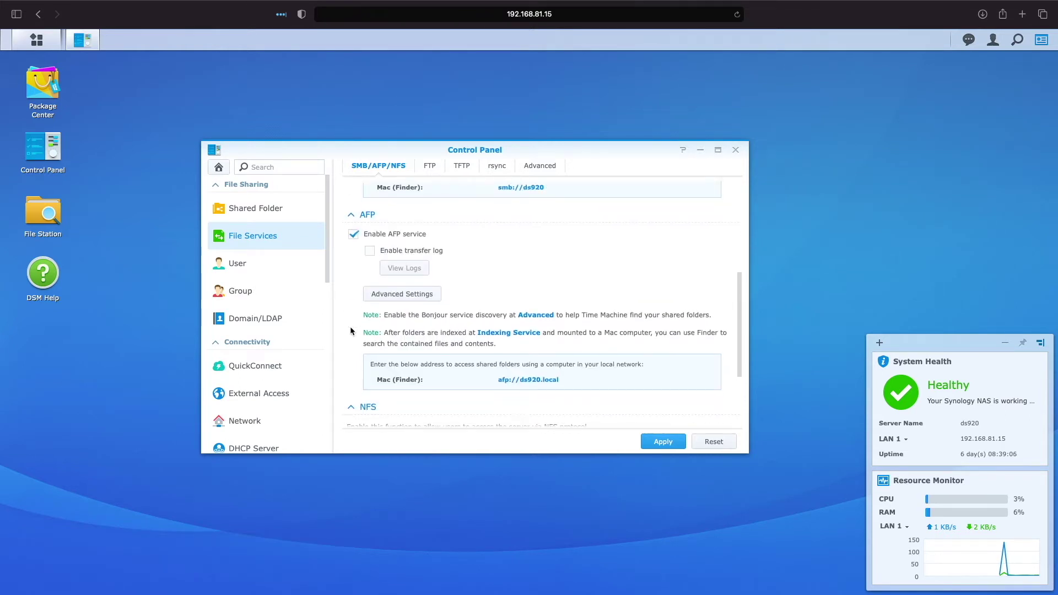
pyautogui.scroll(-2, 350, 330)
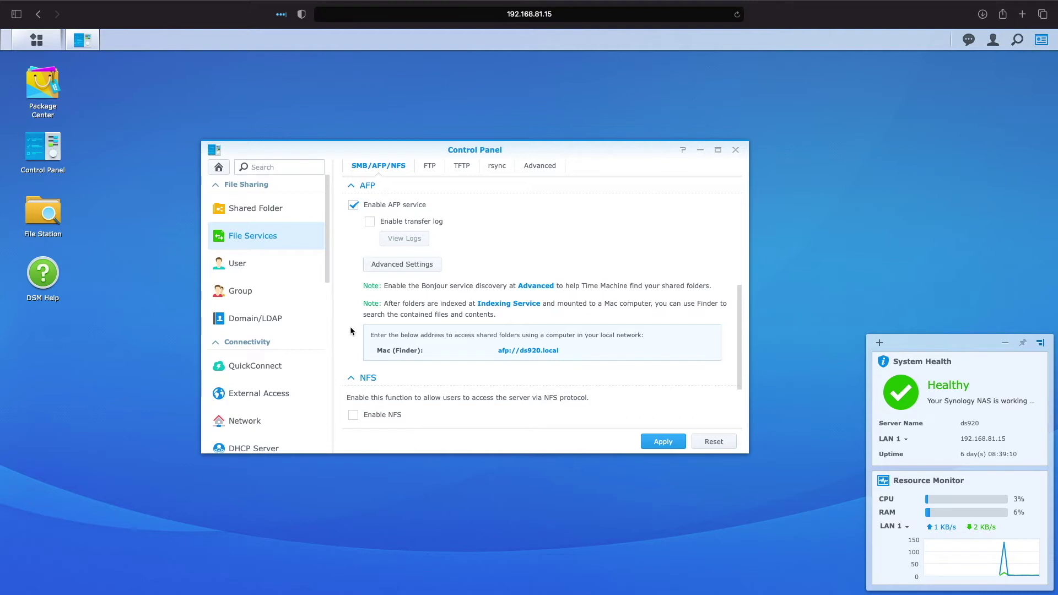
# Disable the AFP service, leave NFS off, and apply the File Services changes.
pyautogui.click(354, 205)
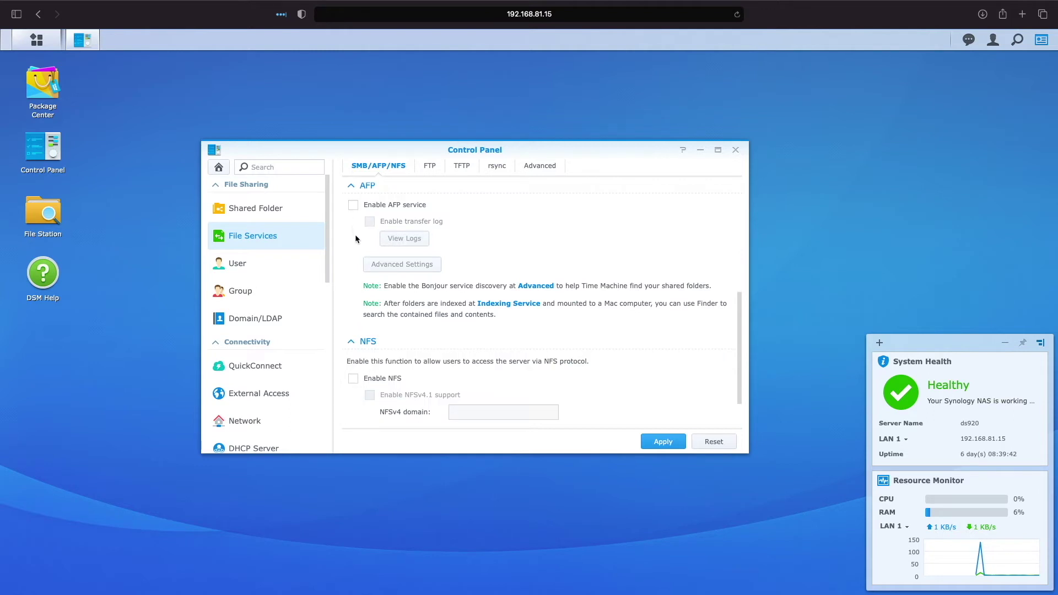
pyautogui.scroll(-2, 355, 243)
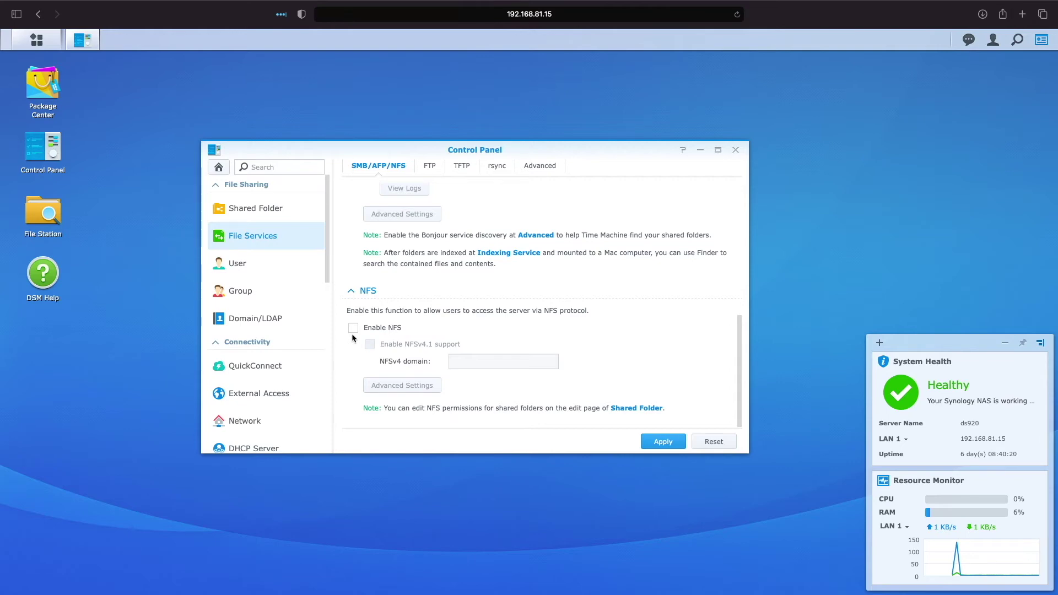
pyautogui.click(664, 444)
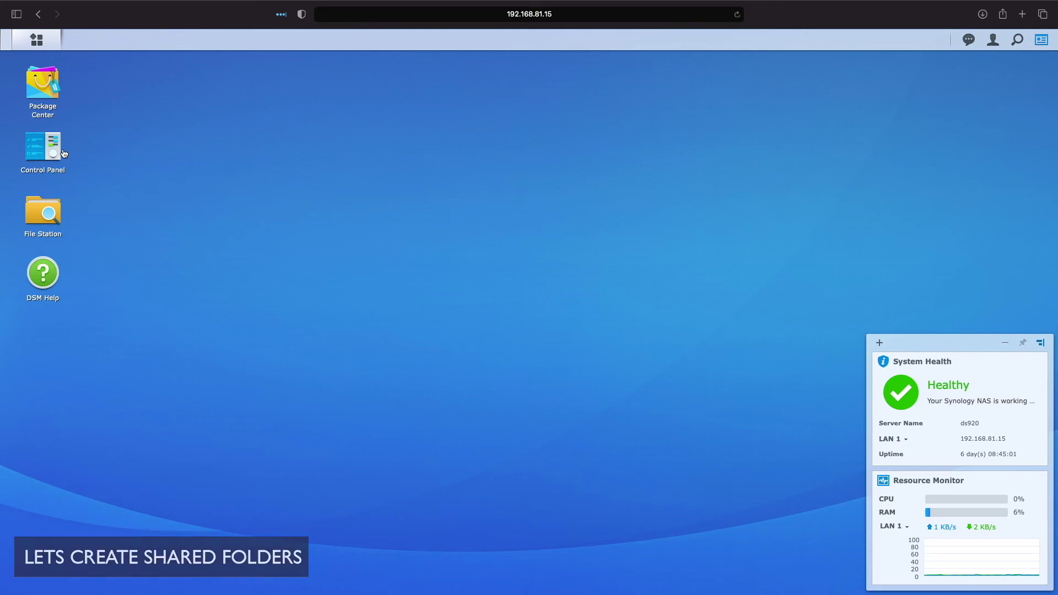
# Go to Shared Folder in Control Panel and start creating a new shared folder.
pyautogui.click(63, 153)
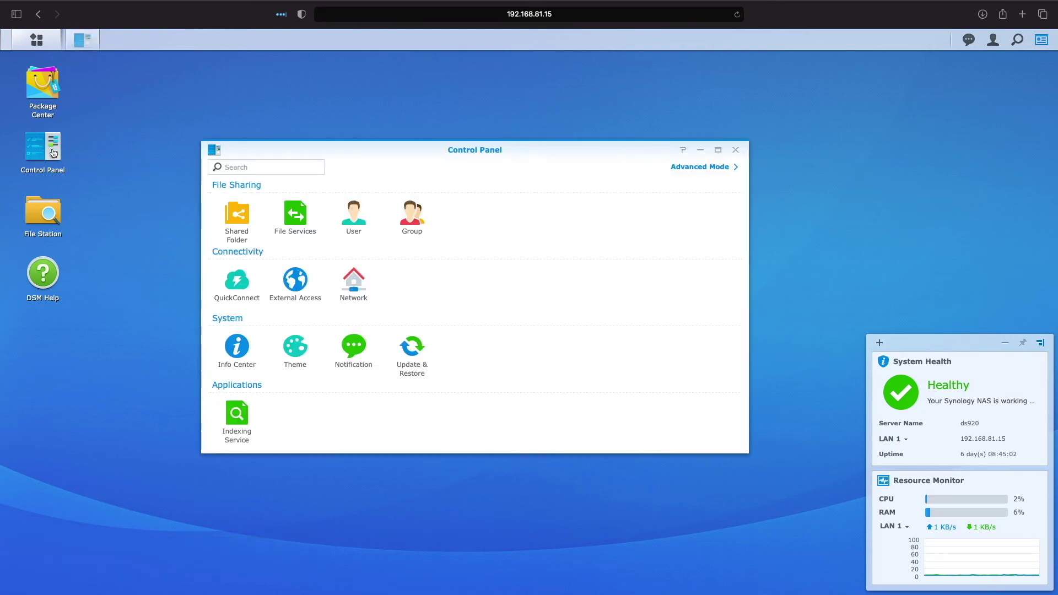
pyautogui.click(238, 208)
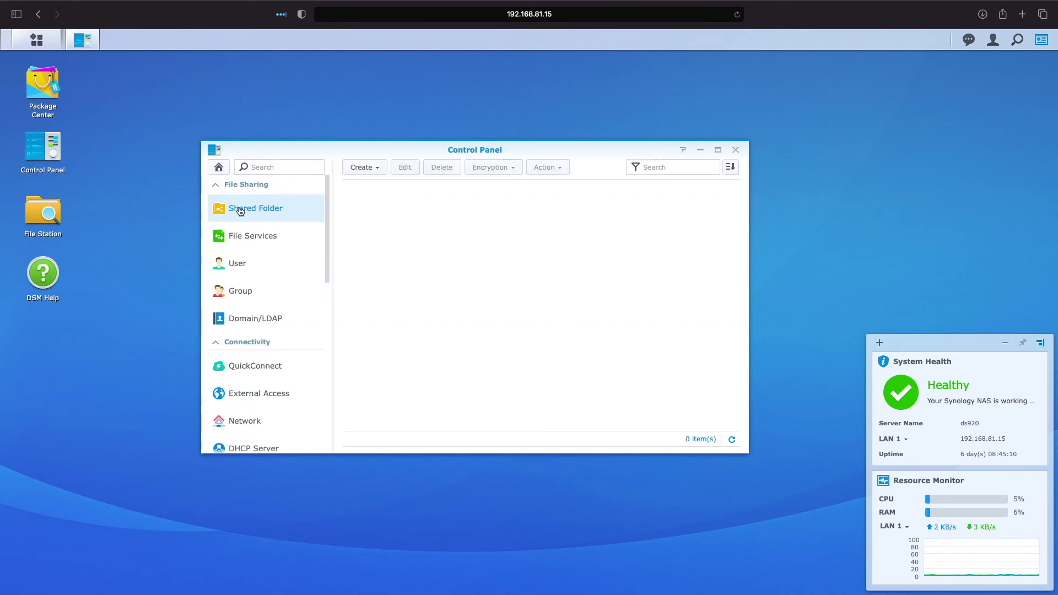
pyautogui.click(360, 167)
pyautogui.click(365, 182)
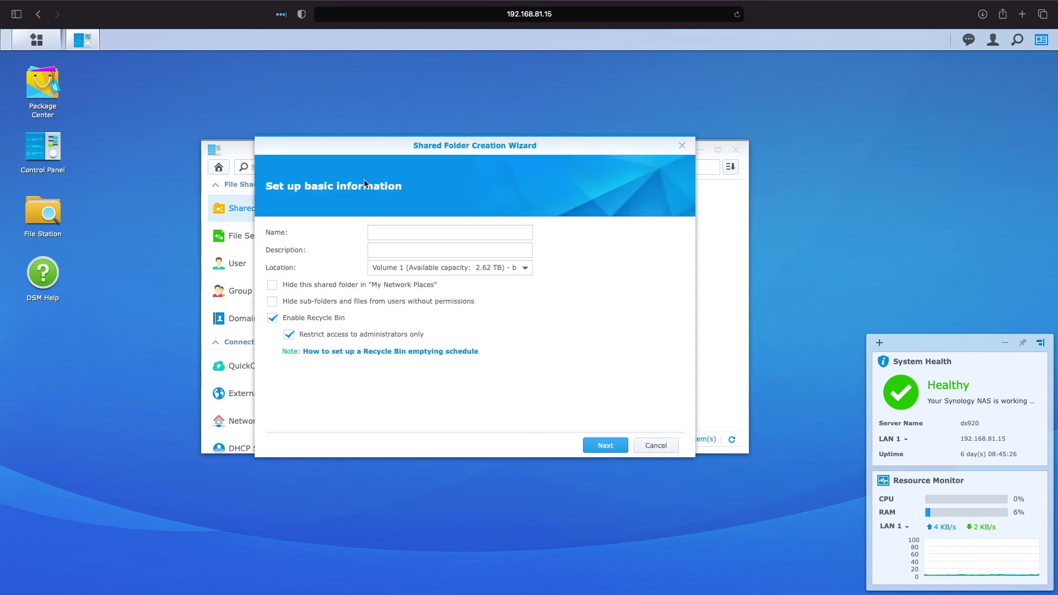
# Name the folder SHARED with description 'Public Shared Folder' and skip encryption.
pyautogui.click(384, 232)
pyautogui.write('SHARED')
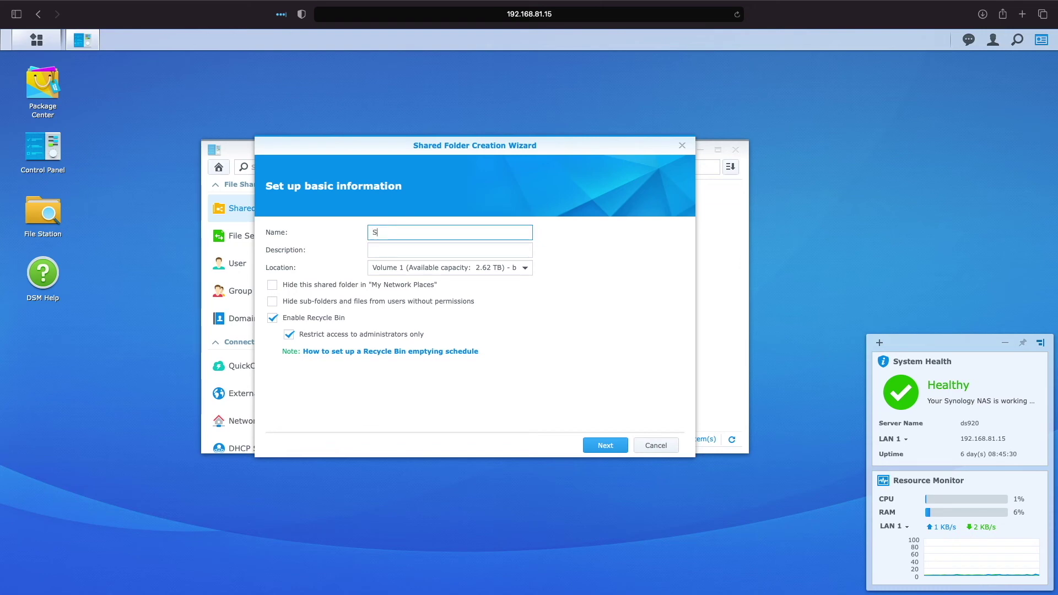
pyautogui.click(386, 250)
pyautogui.write('P')
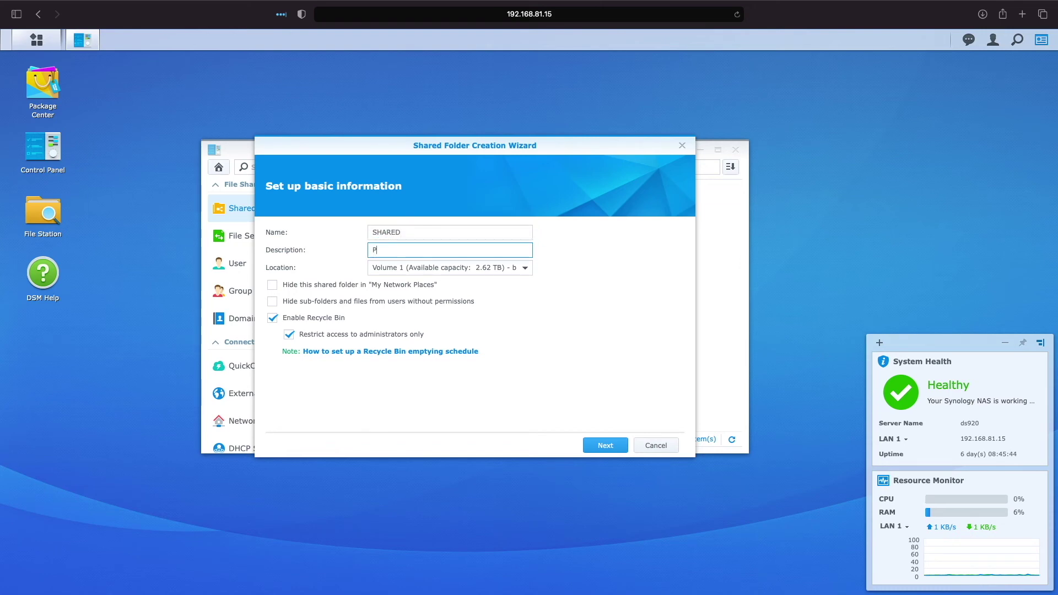
pyautogui.write('ublic Shared Folder')
pyautogui.click(604, 447)
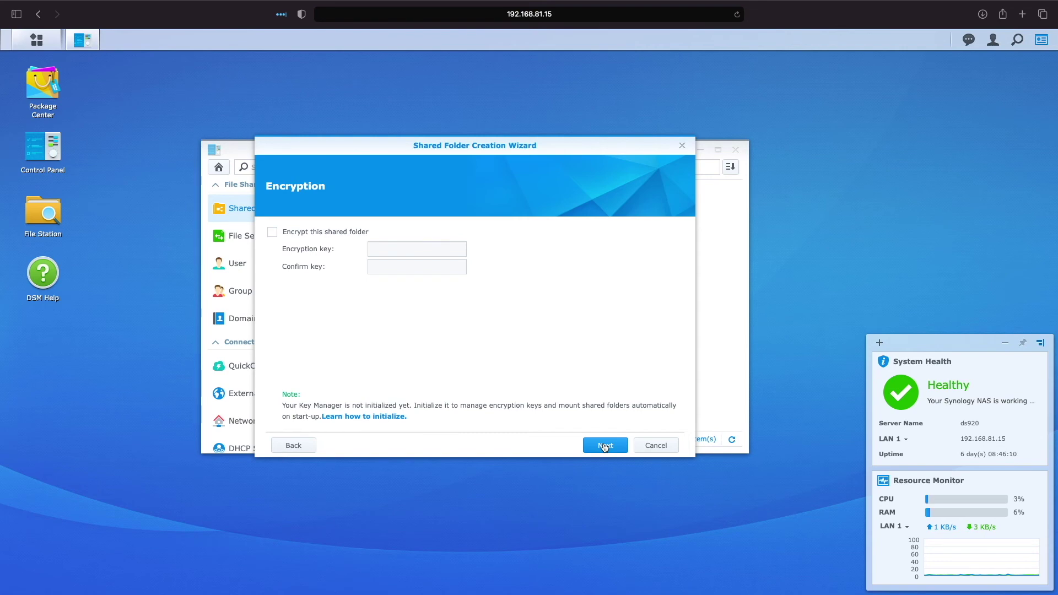
pyautogui.click(605, 449)
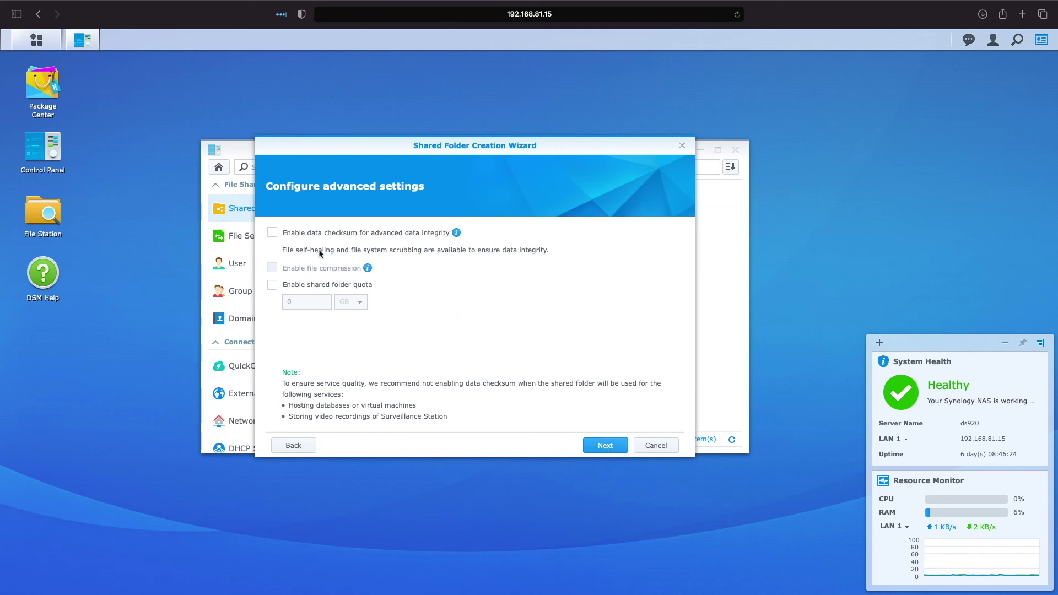
# Enable data checksum, create SHARED, and keep its default permissions.
pyautogui.click(272, 232)
pyautogui.click(606, 447)
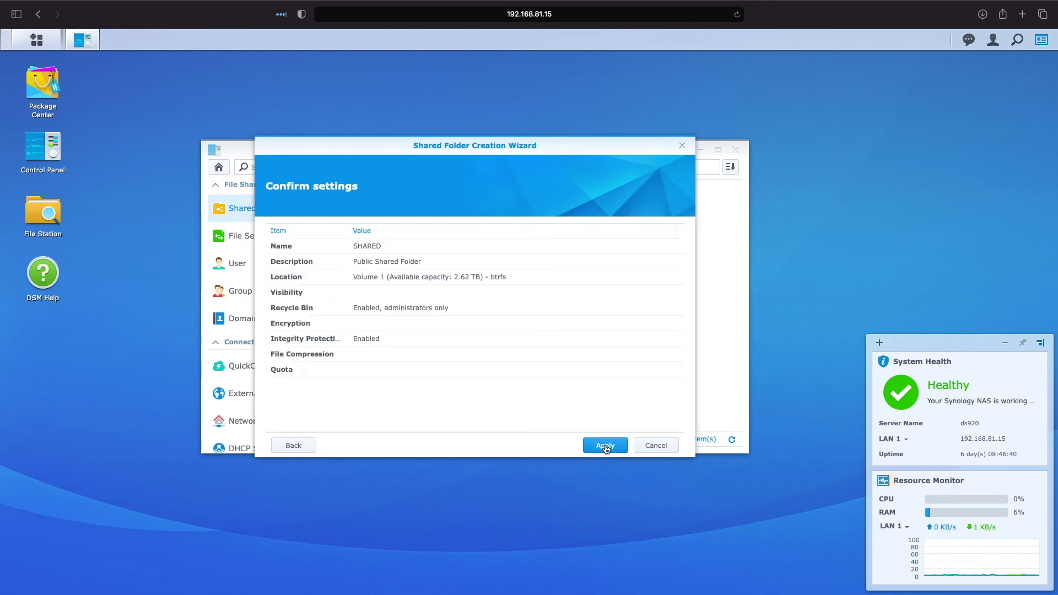
pyautogui.click(605, 446)
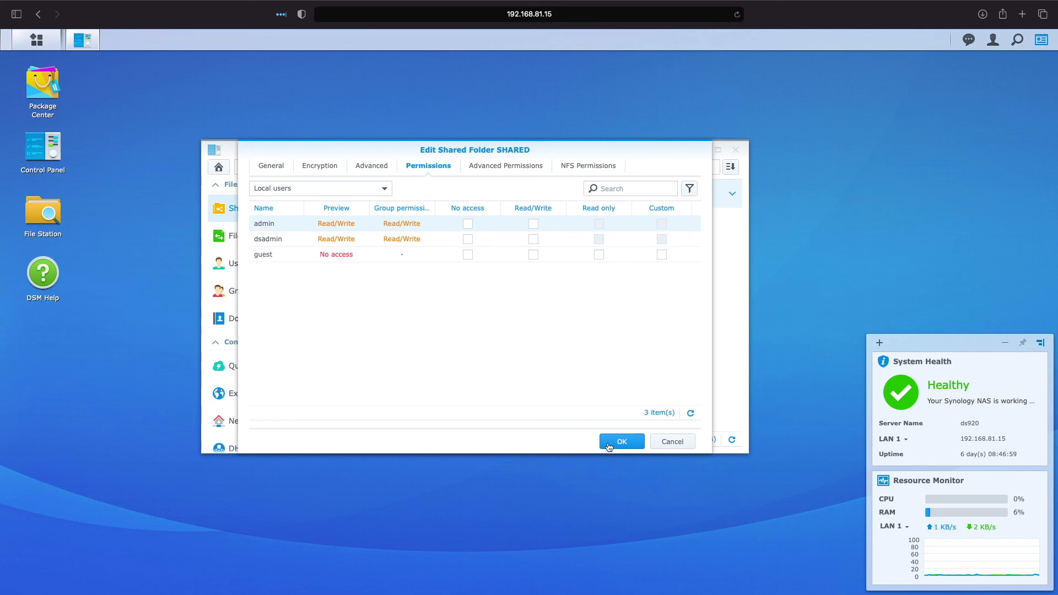
pyautogui.click(608, 445)
# Create shared folder EMPLOYEE POLICIES, described 'Employee Policies Folder', with data checksum and default permissions.
pyautogui.click(362, 167)
pyautogui.click(368, 185)
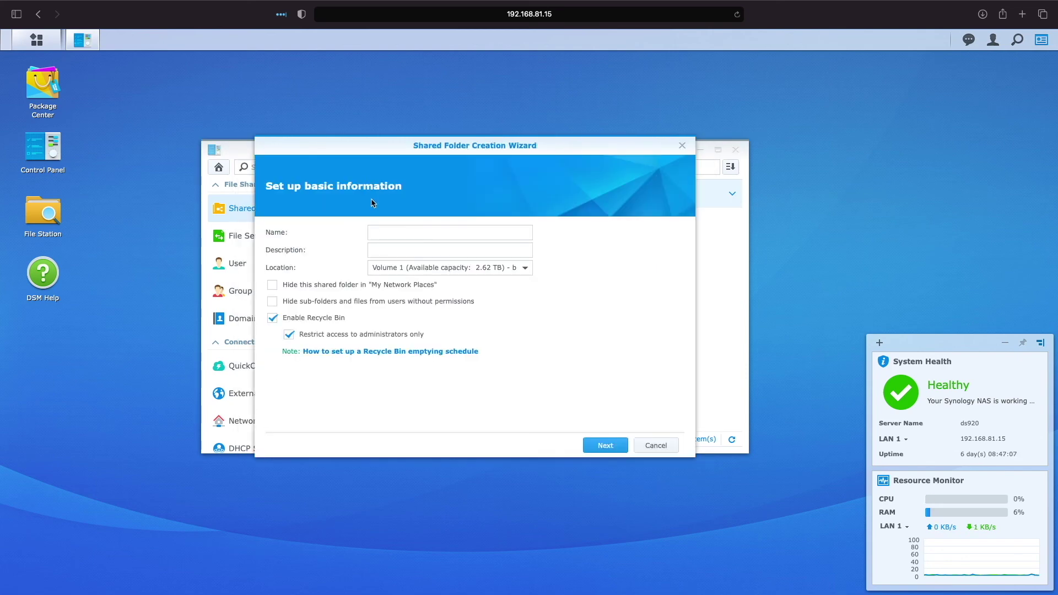
pyautogui.write('EMPLOY')
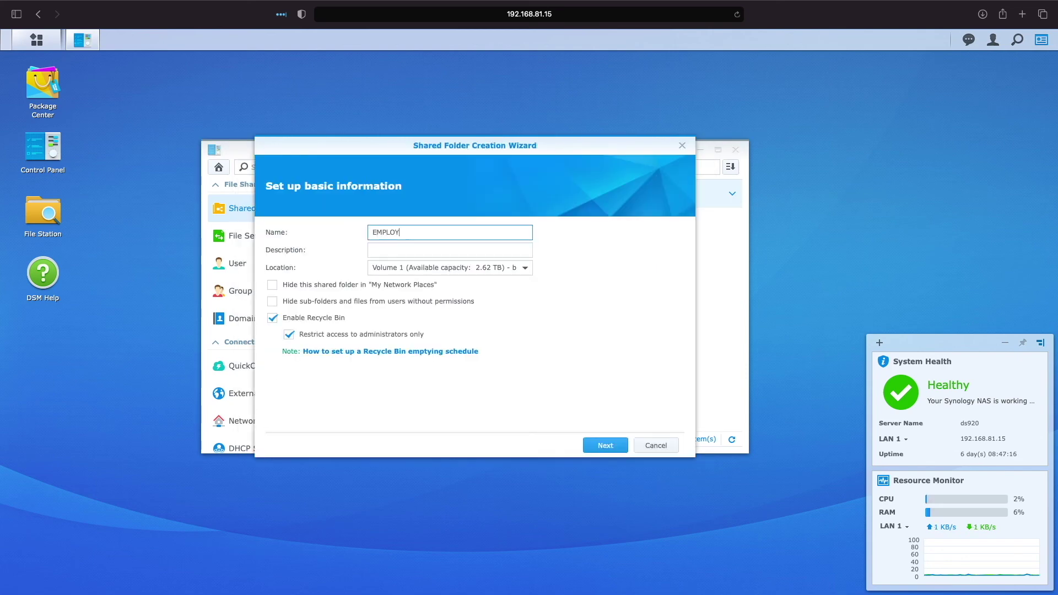
pyautogui.write('EE POLICIES')
pyautogui.click(449, 250)
pyautogui.write('E')
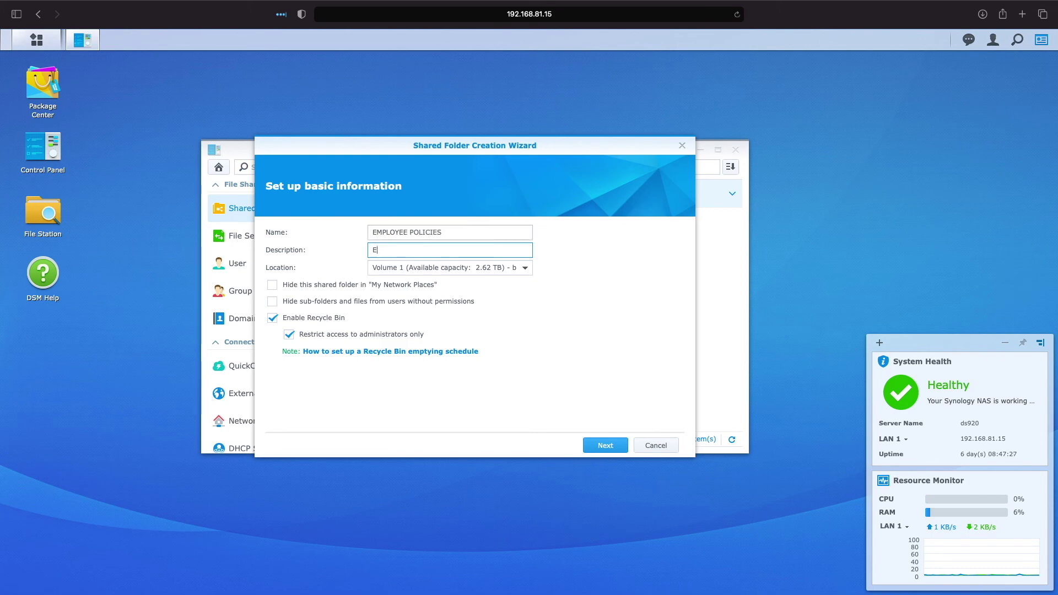
pyautogui.write('mployee Policies Folder')
pyautogui.click(605, 444)
pyautogui.click(272, 232)
pyautogui.click(605, 445)
pyautogui.click(606, 444)
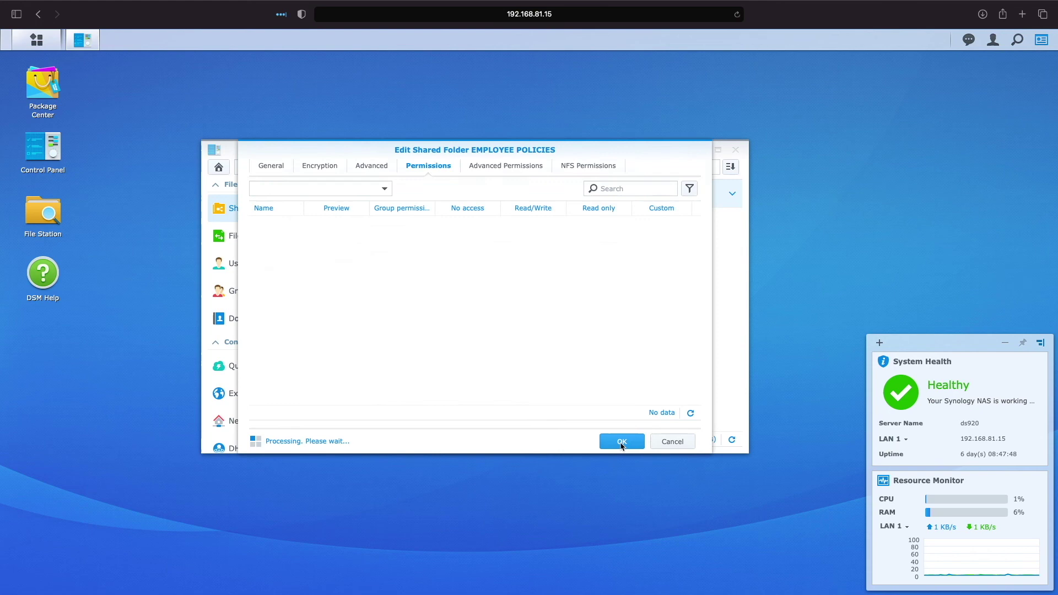
pyautogui.click(623, 443)
# Set up CONFIDENTIAL, described 'Confidential Folder', with data checksum, reaching the settings summary.
pyautogui.click(366, 167)
pyautogui.click(373, 185)
pyautogui.write('CONFIDENTIAL')
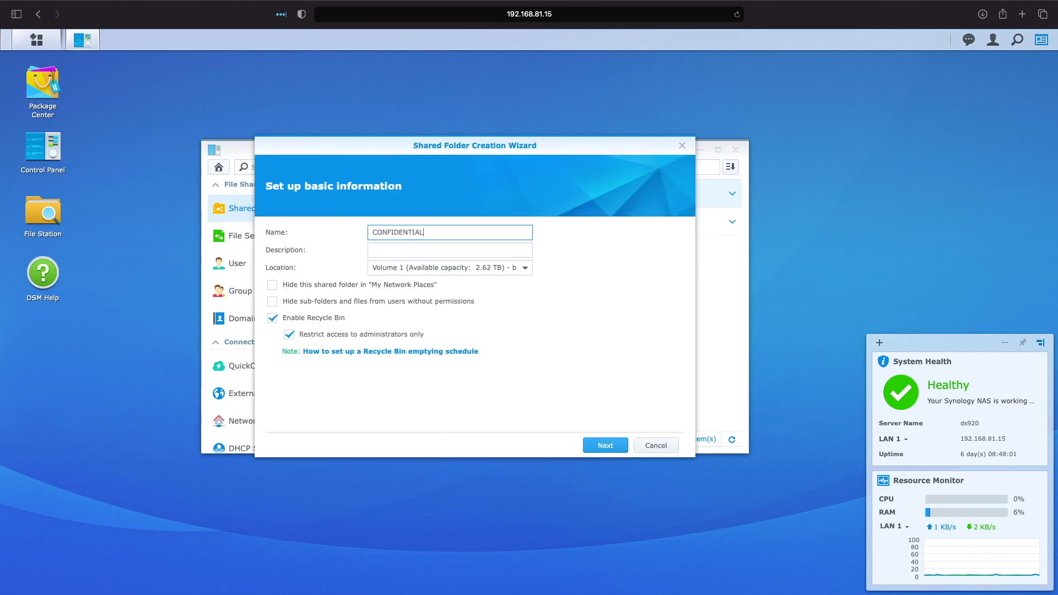
pyautogui.press('Tab')
pyautogui.write('Confidential Folder')
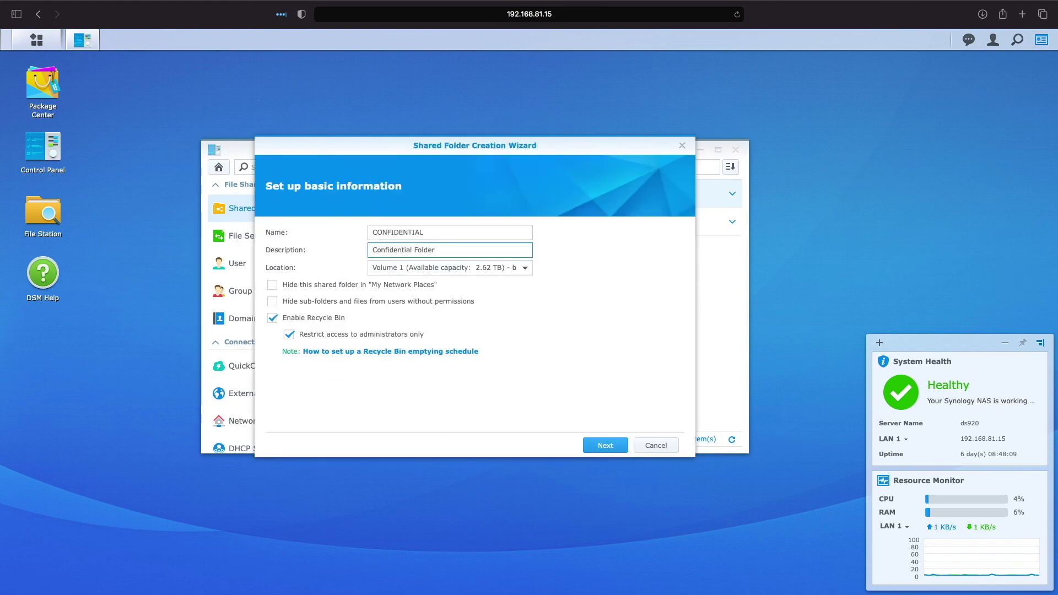
pyautogui.click(605, 445)
pyautogui.click(605, 445)
pyautogui.click(272, 233)
pyautogui.click(605, 445)
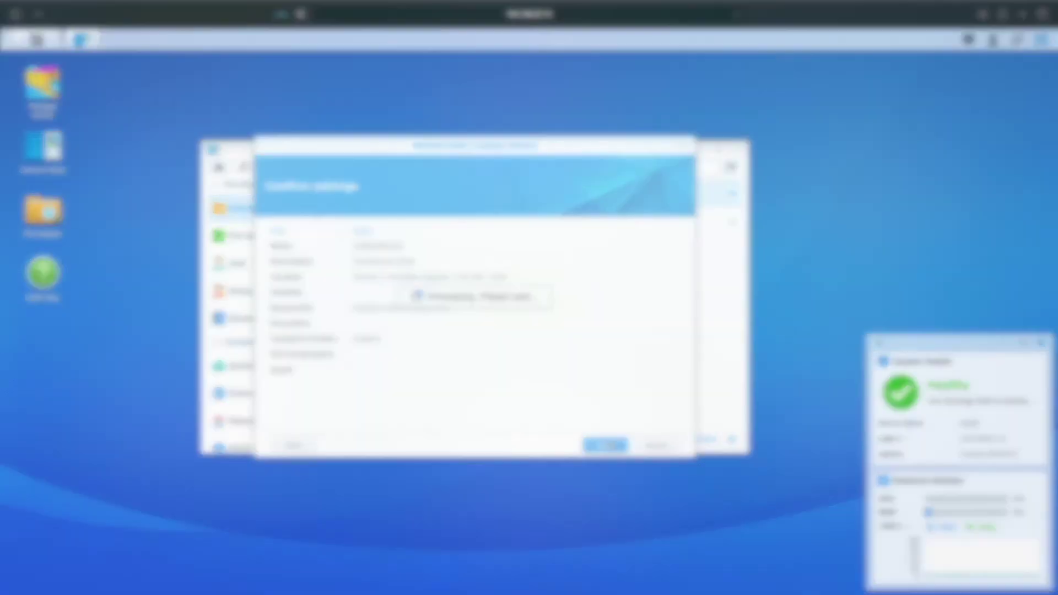